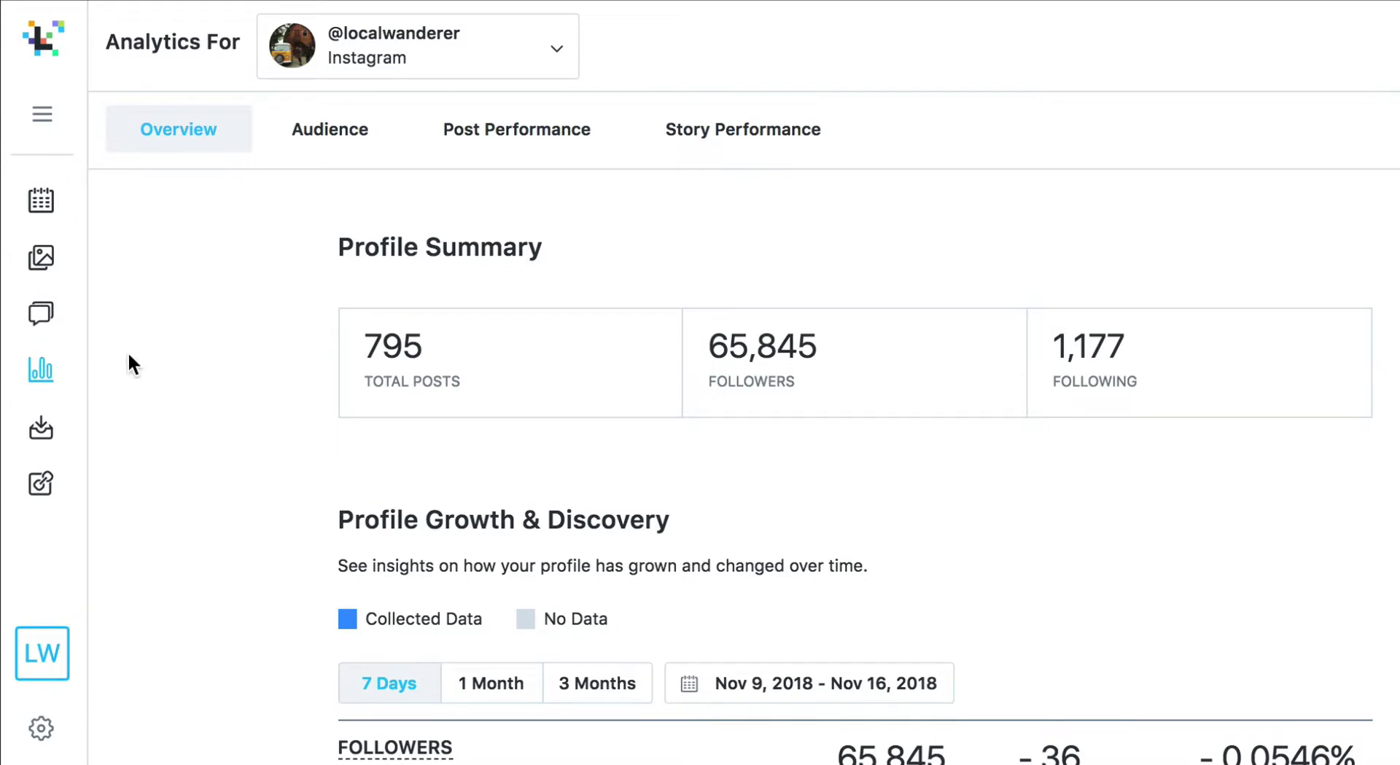
Scroll the 3-month Overview past the Followers, Impressions and Reach charts to Best Performing Posts.
{"action": "scroll", "coordinate": [1329, 344], "scroll_direction": "down", "scroll_amount": 5}
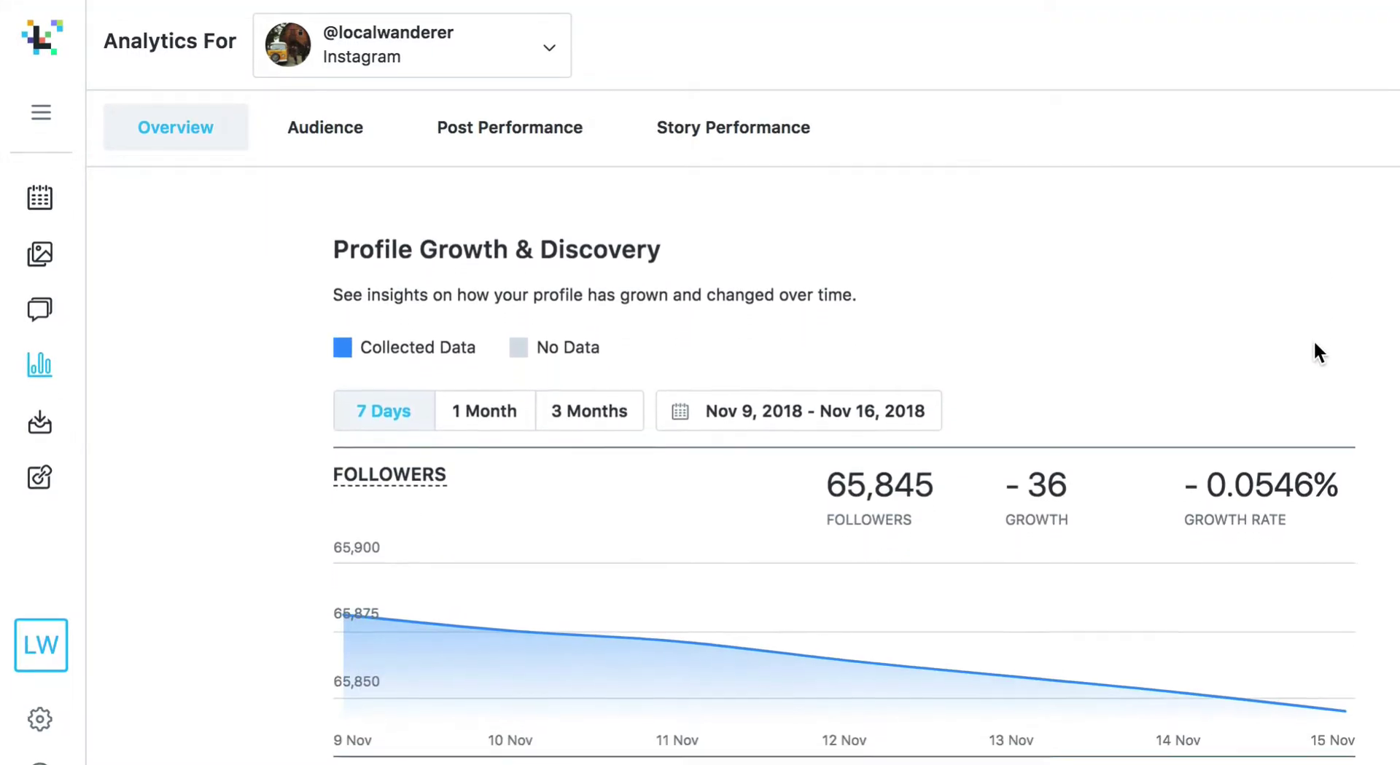
{"action": "scroll", "coordinate": [1315, 342], "scroll_direction": "down", "scroll_amount": 4}
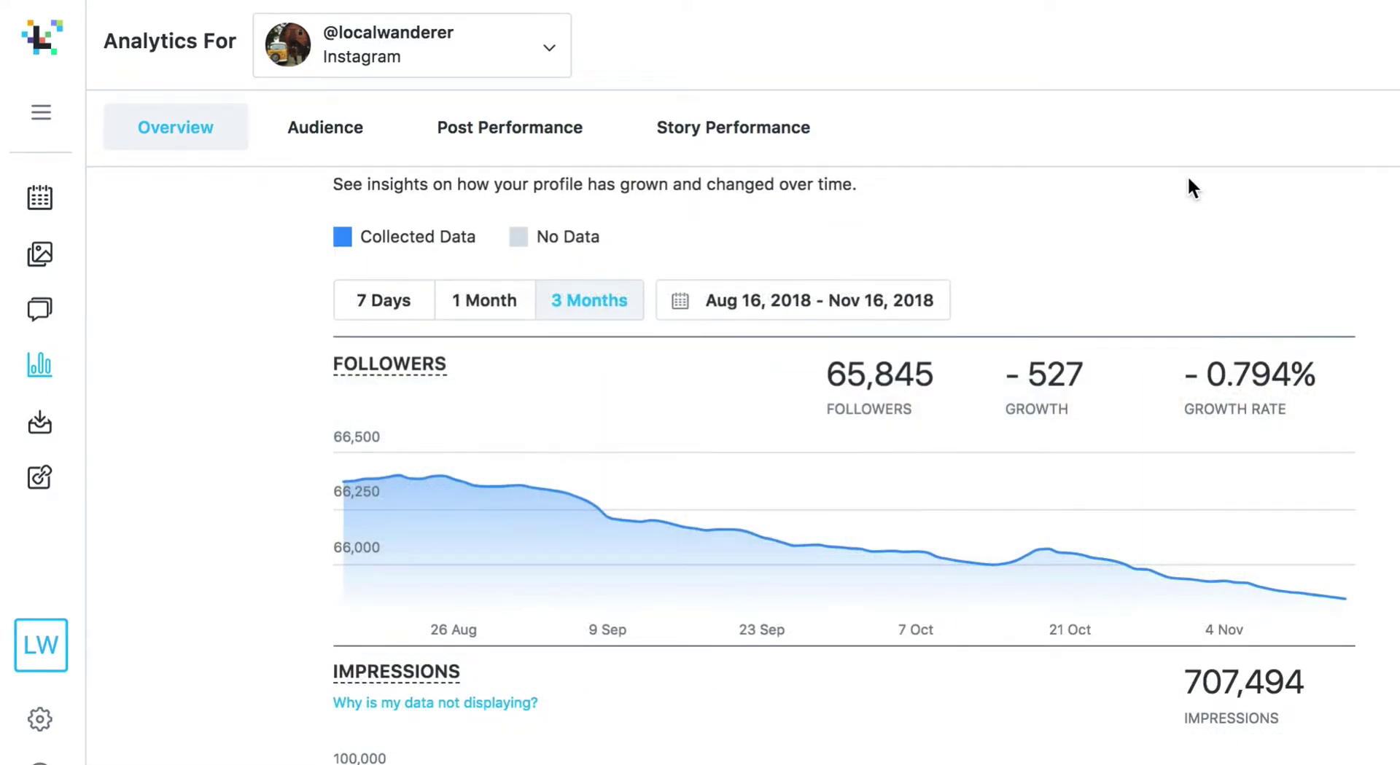
{"action": "scroll", "coordinate": [1188, 179], "scroll_direction": "down", "scroll_amount": 3}
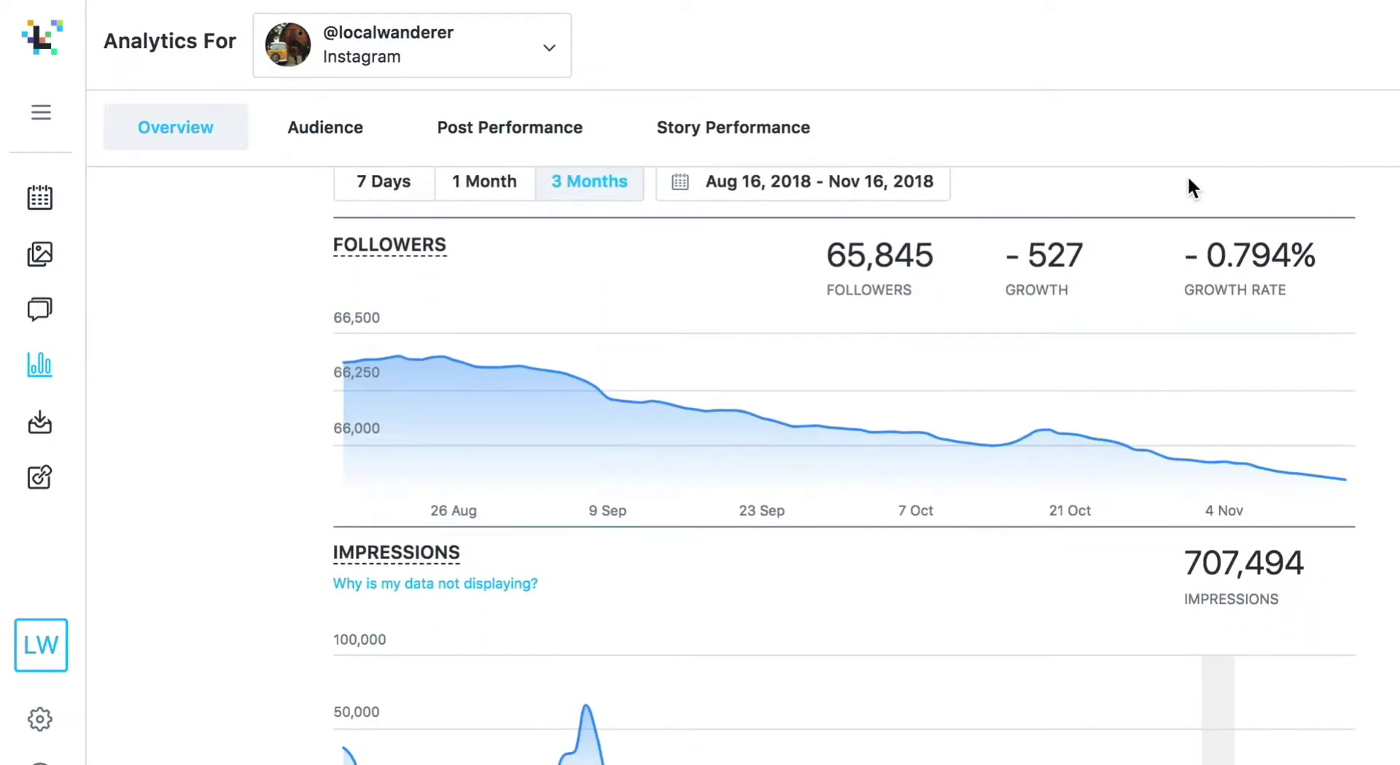
{"action": "scroll", "coordinate": [1189, 181], "scroll_direction": "down", "scroll_amount": 6}
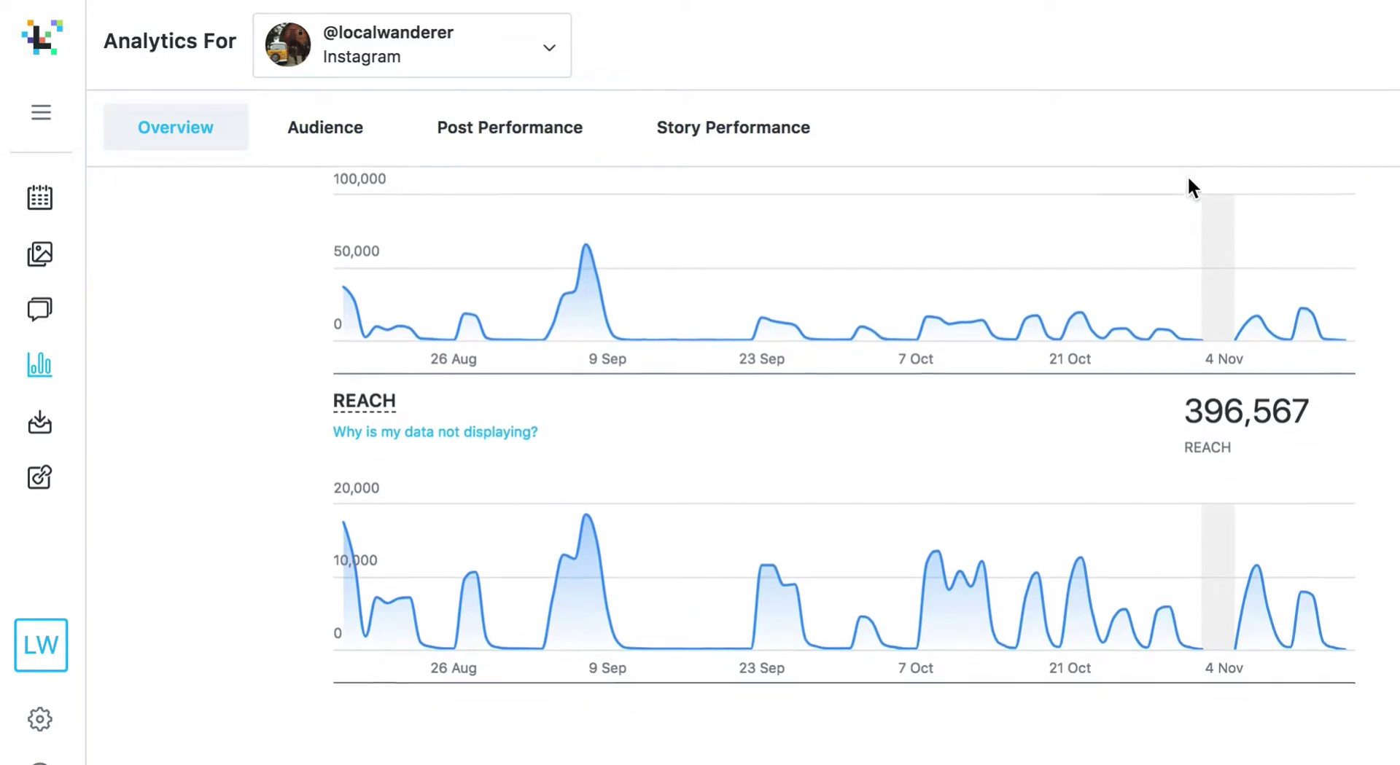
{"action": "scroll", "coordinate": [1189, 186], "scroll_direction": "down", "scroll_amount": 4}
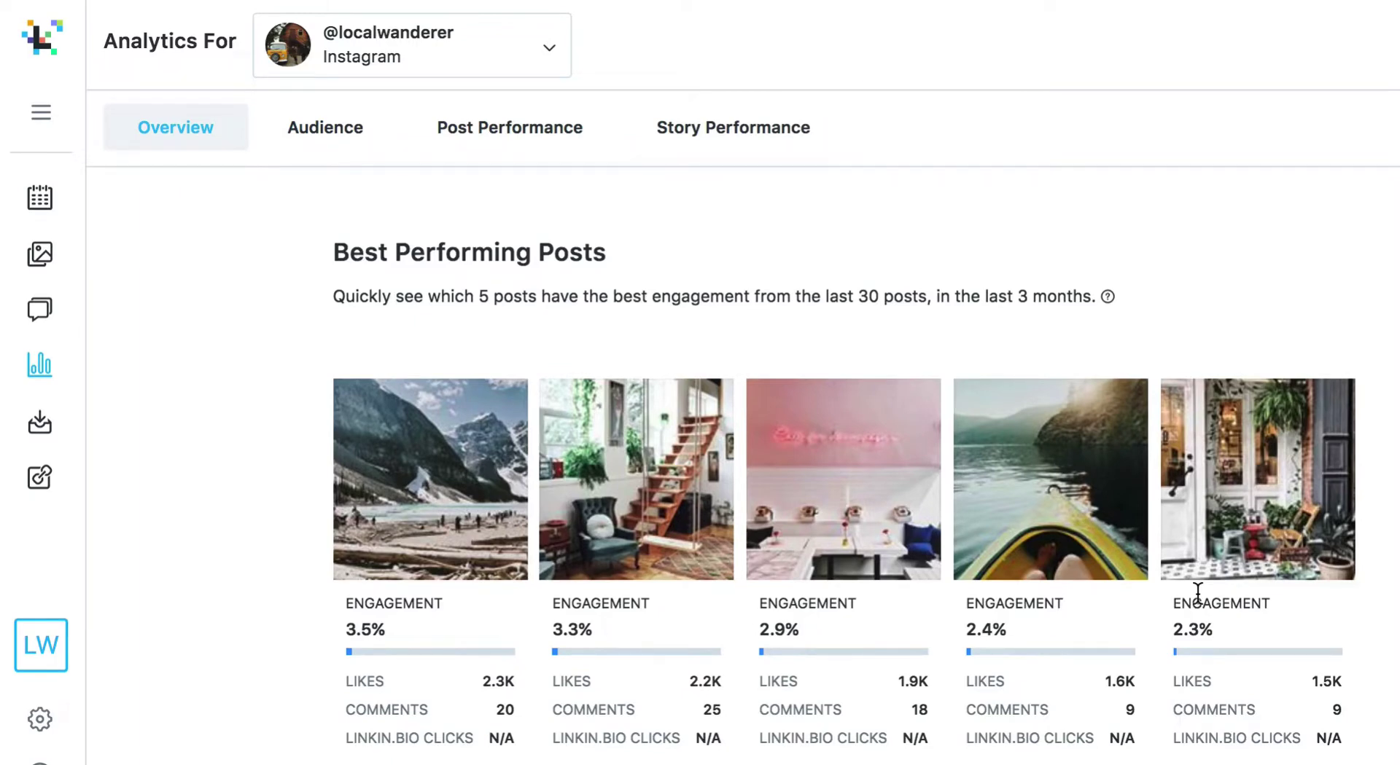
Open the Audience analytics and review the gender and age charts.
{"action": "left_click", "coordinate": [304, 133]}
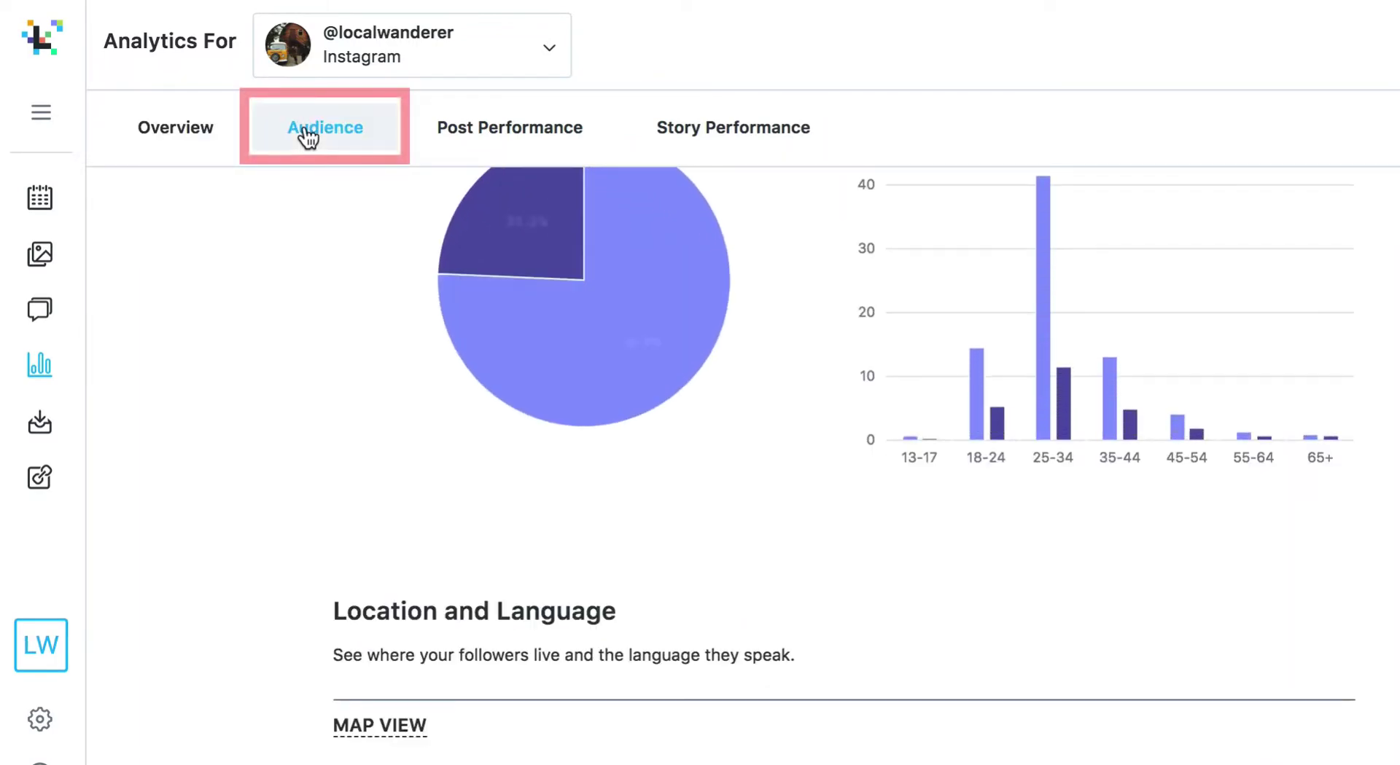
{"action": "scroll", "coordinate": [360, 400], "scroll_direction": "up", "scroll_amount": 3}
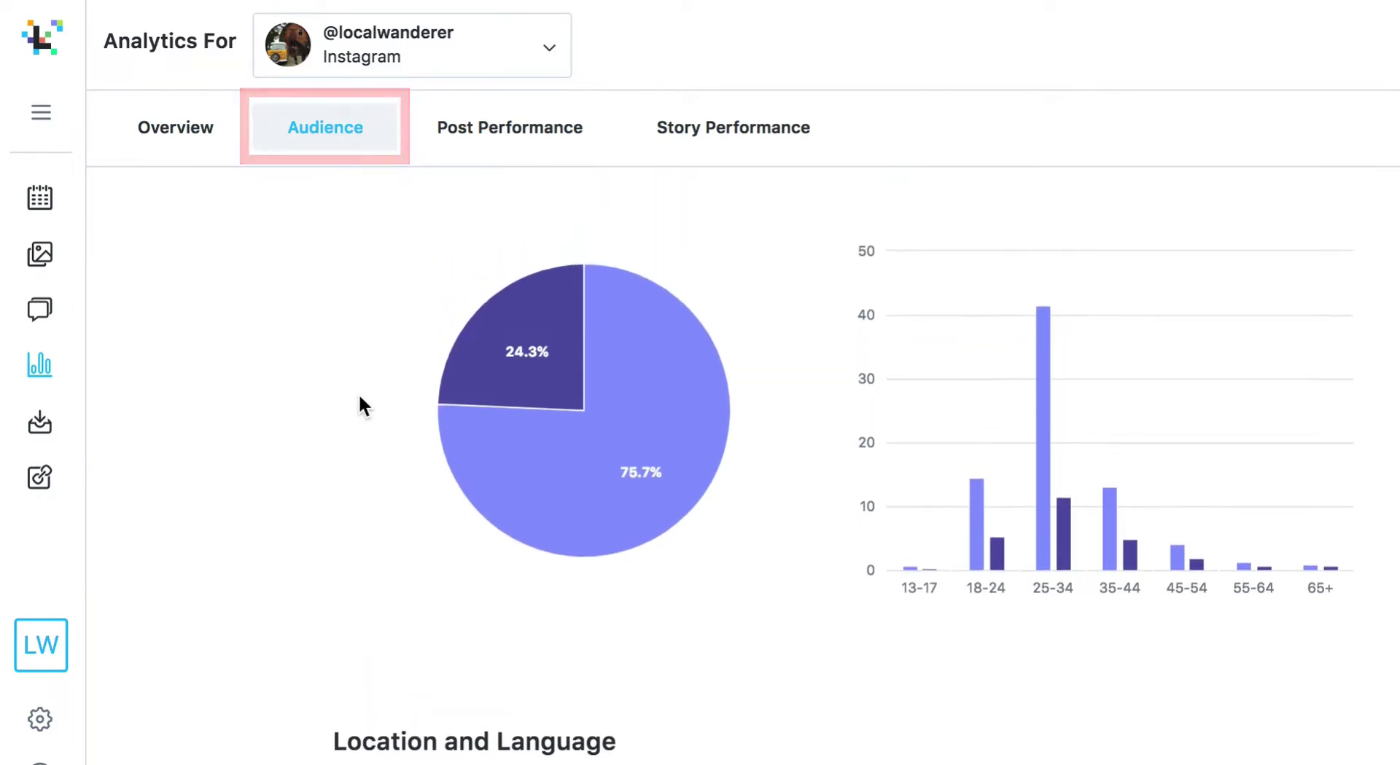
{"action": "scroll", "coordinate": [360, 399], "scroll_direction": "up", "scroll_amount": 2}
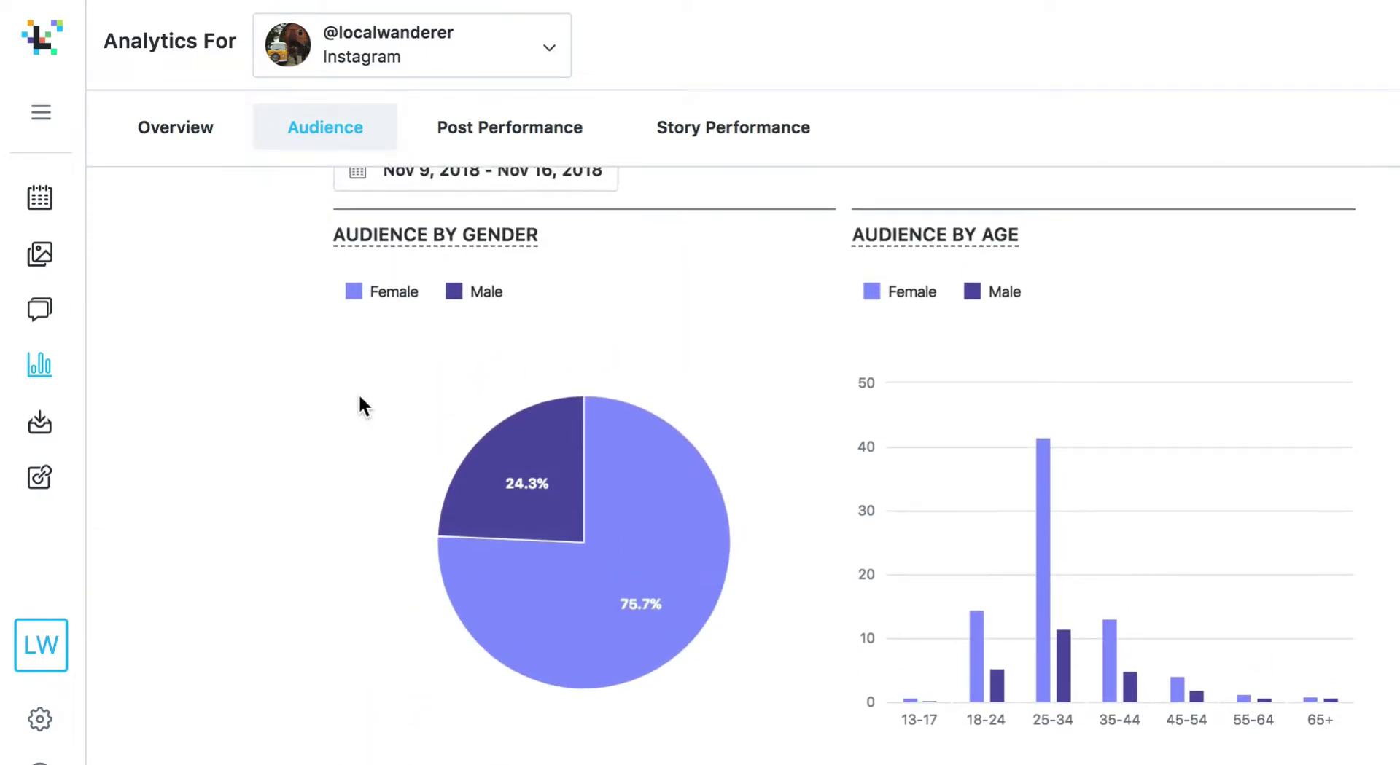
{"action": "scroll", "coordinate": [360, 397], "scroll_direction": "up", "scroll_amount": 1}
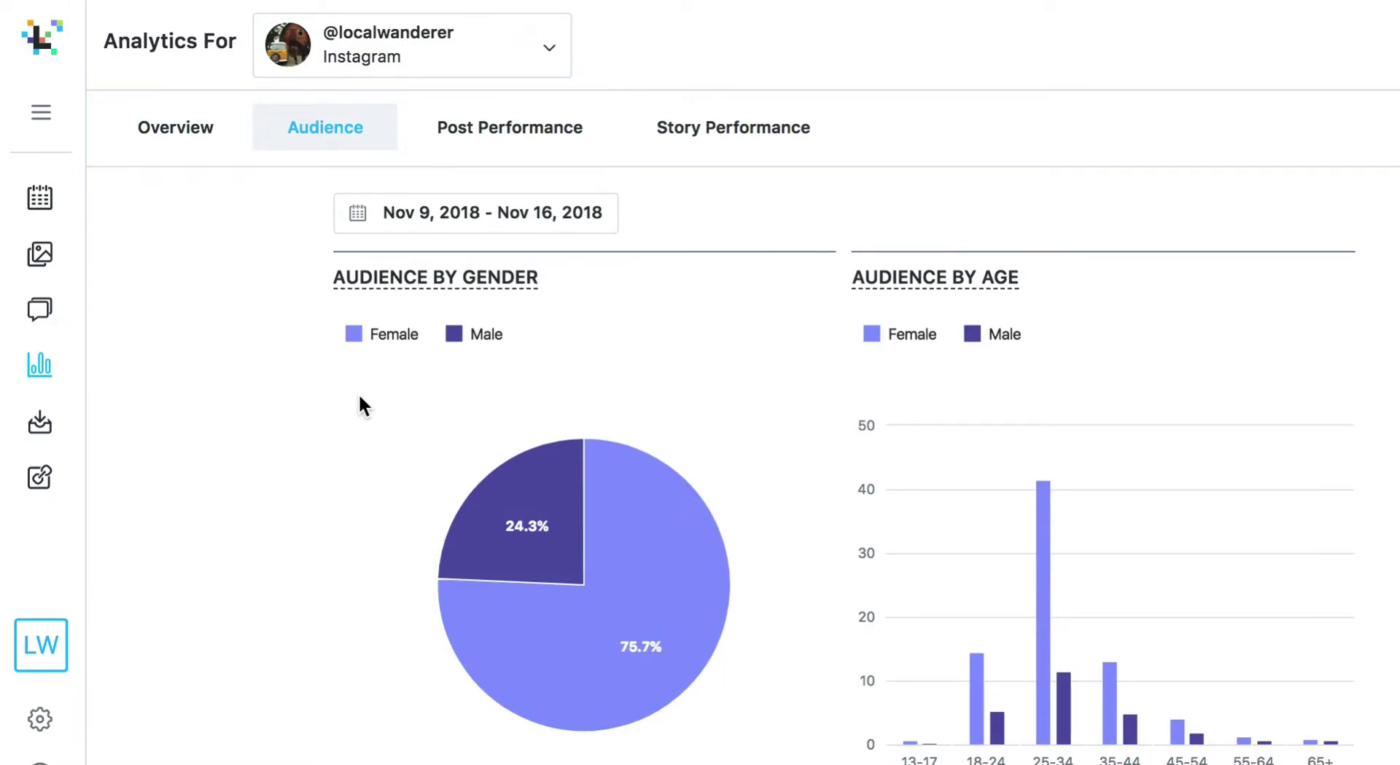
{"action": "scroll", "coordinate": [359, 397], "scroll_direction": "down", "scroll_amount": 6}
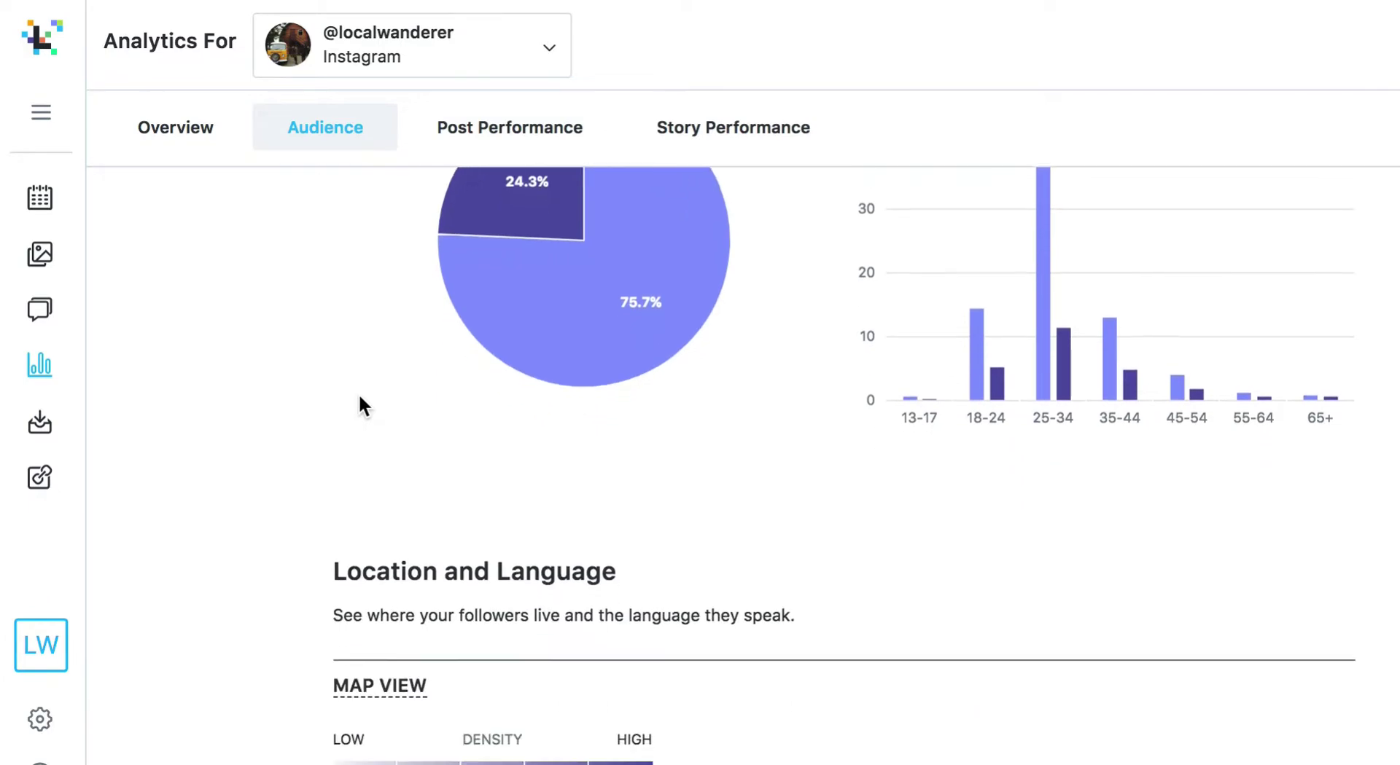
{"action": "scroll", "coordinate": [360, 397], "scroll_direction": "down", "scroll_amount": 5}
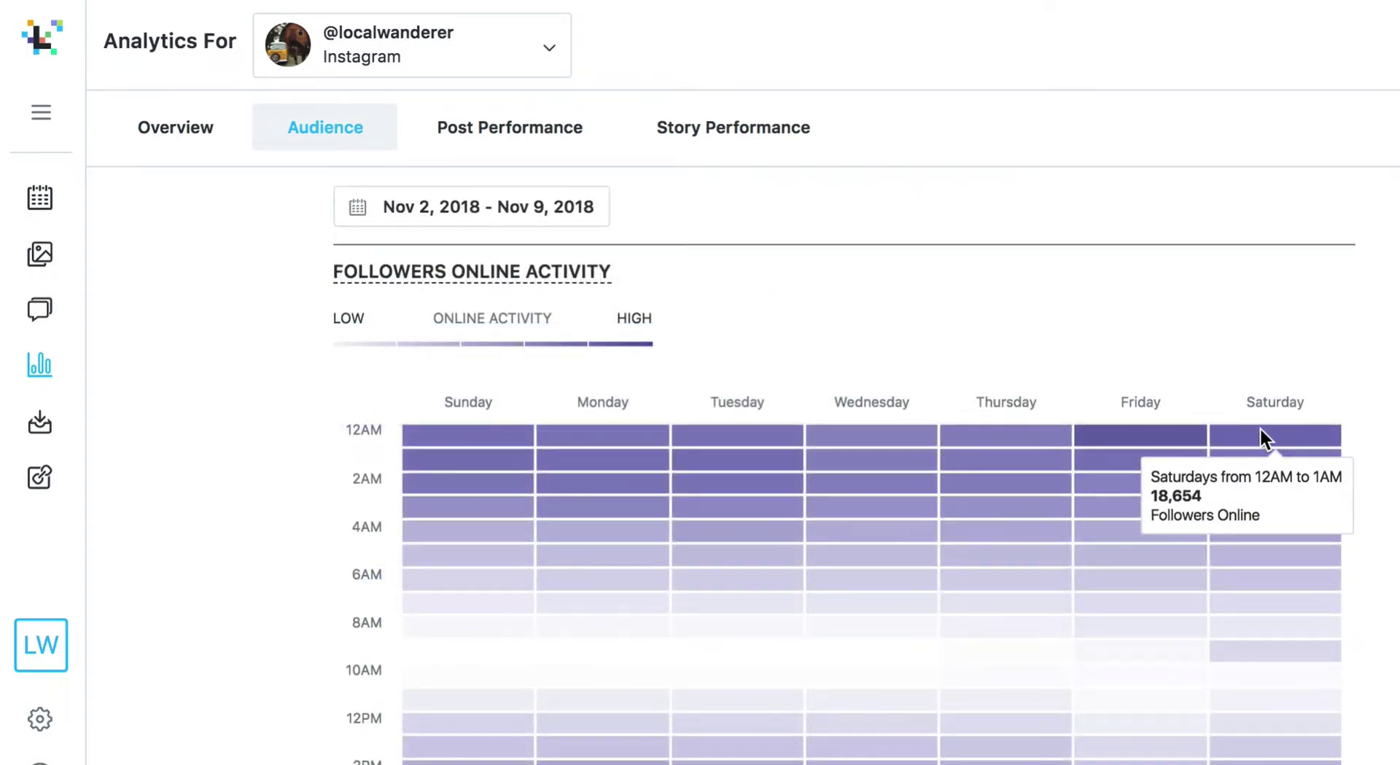
Inspect the Followers Online Activity heatmap, finding the Saturday 5PM peak of 19,716.
{"action": "mouse_move", "coordinate": [1170, 436]}
{"action": "scroll", "coordinate": [1146, 434], "scroll_direction": "down", "scroll_amount": 3}
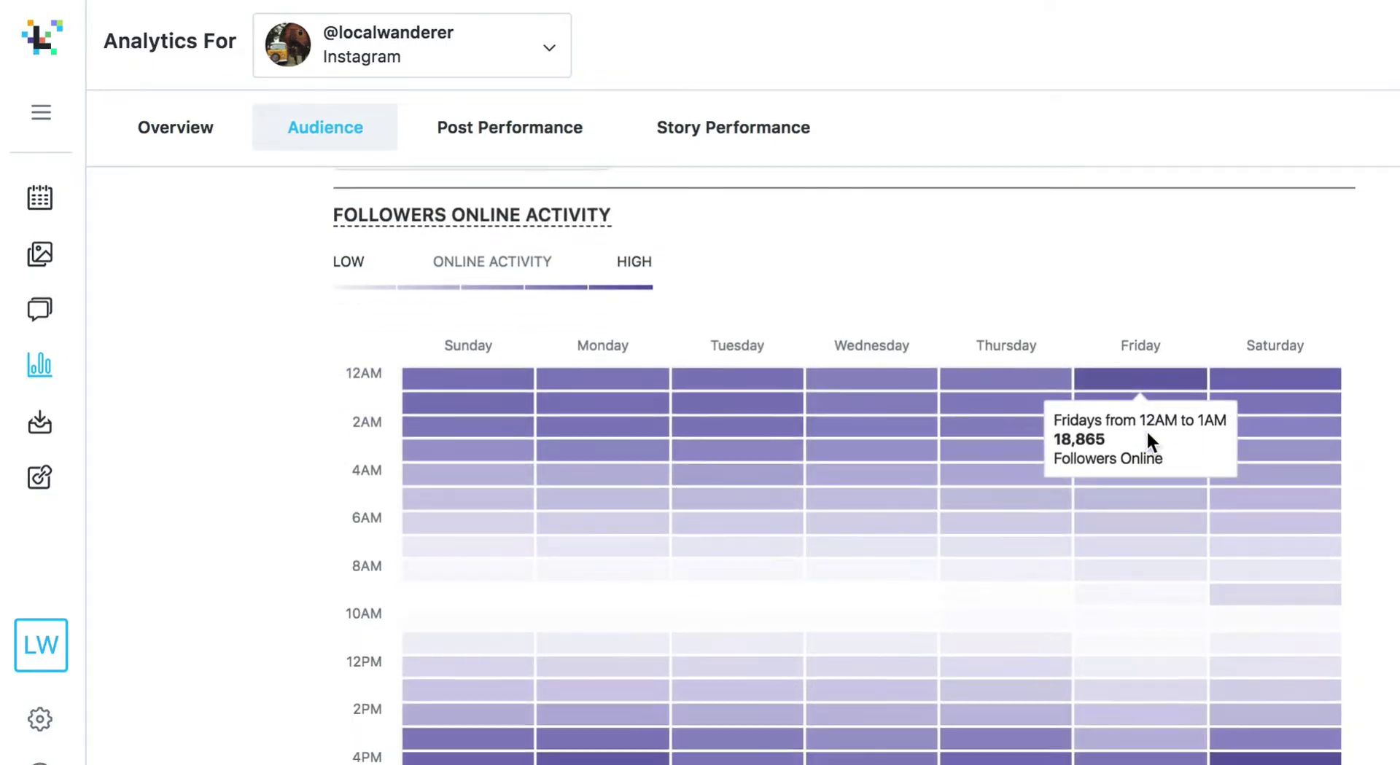
{"action": "scroll", "coordinate": [1146, 430], "scroll_direction": "down", "scroll_amount": 2}
{"action": "mouse_move", "coordinate": [1316, 566]}
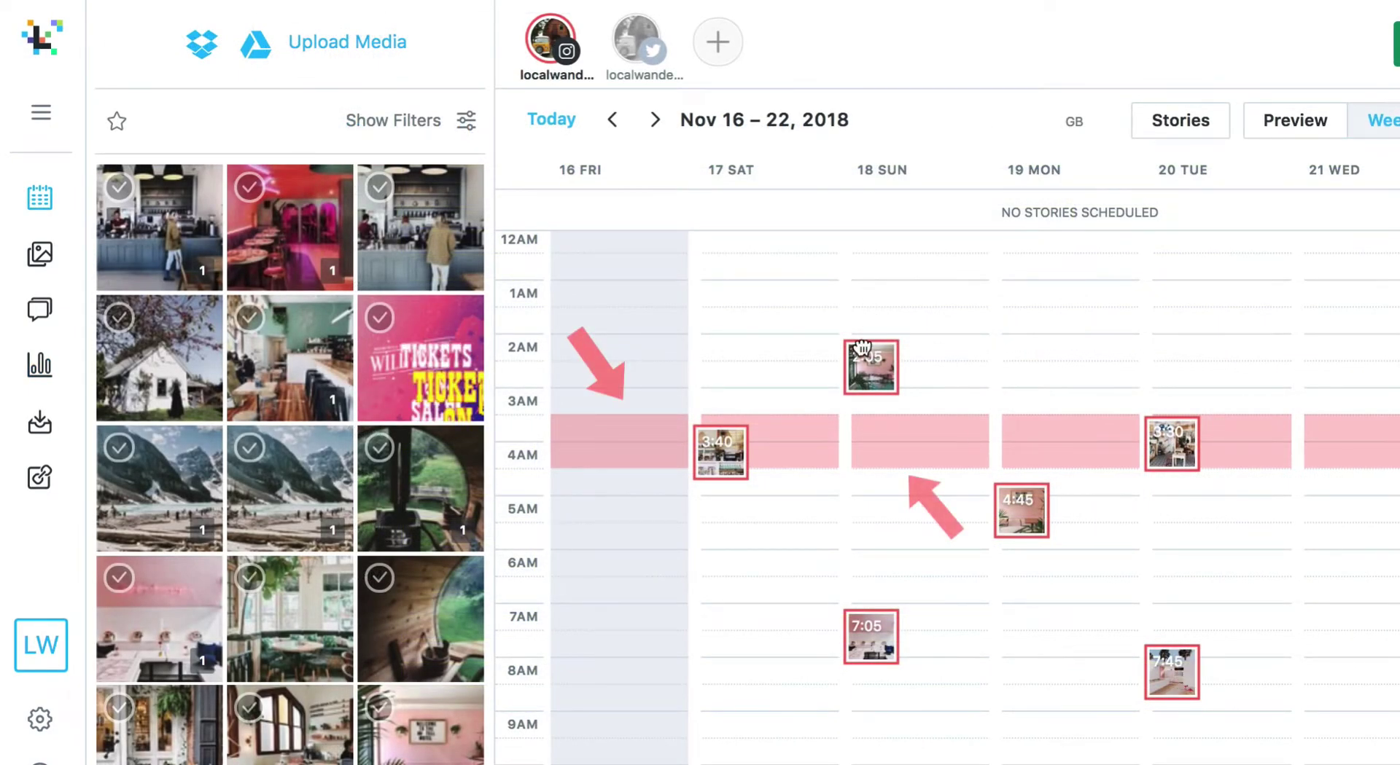
Move the Sunday 18th 2:05 post down into the 4AM peak slot.
{"action": "left_click_drag", "start_coordinate": [874, 350], "coordinate": [877, 427]}
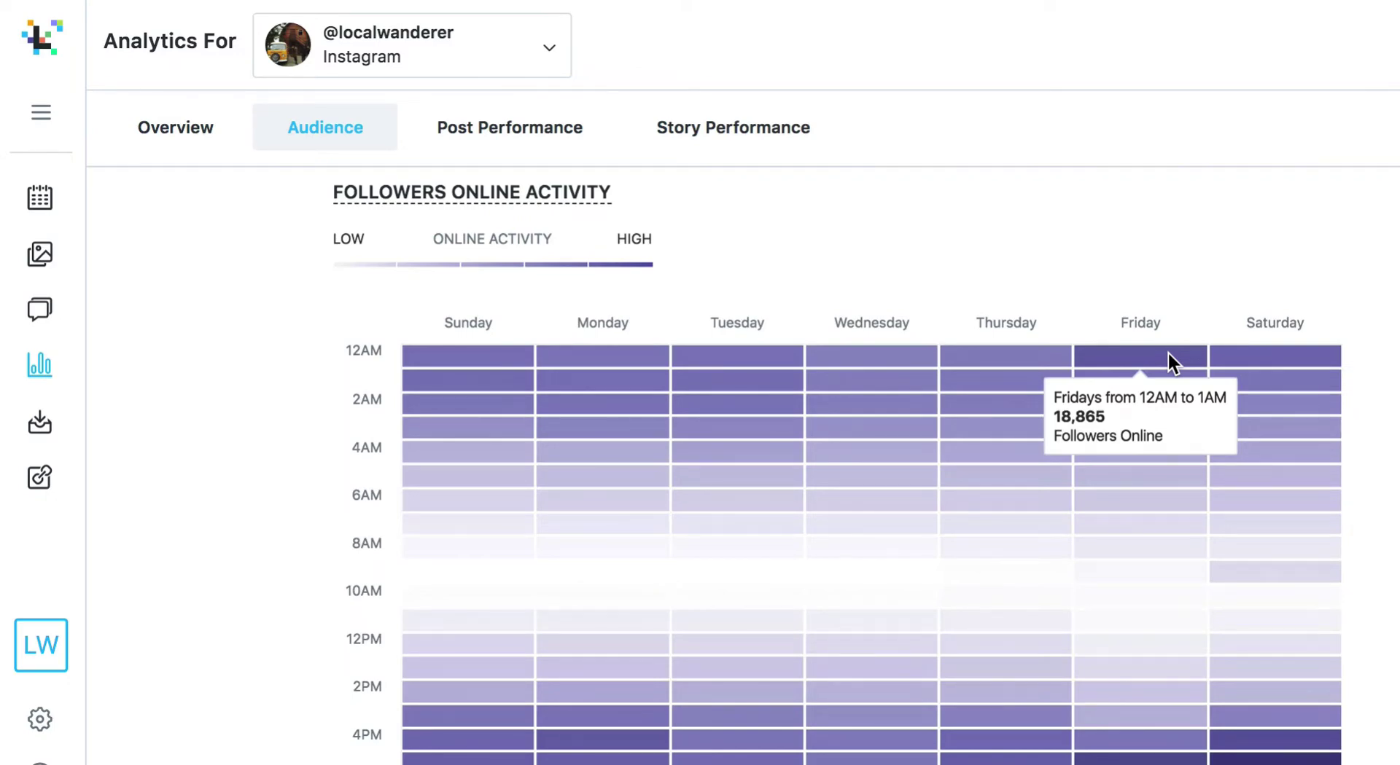
Open the Post Performance table and sort posts by likes, lowest first.
{"action": "left_click", "coordinate": [531, 131]}
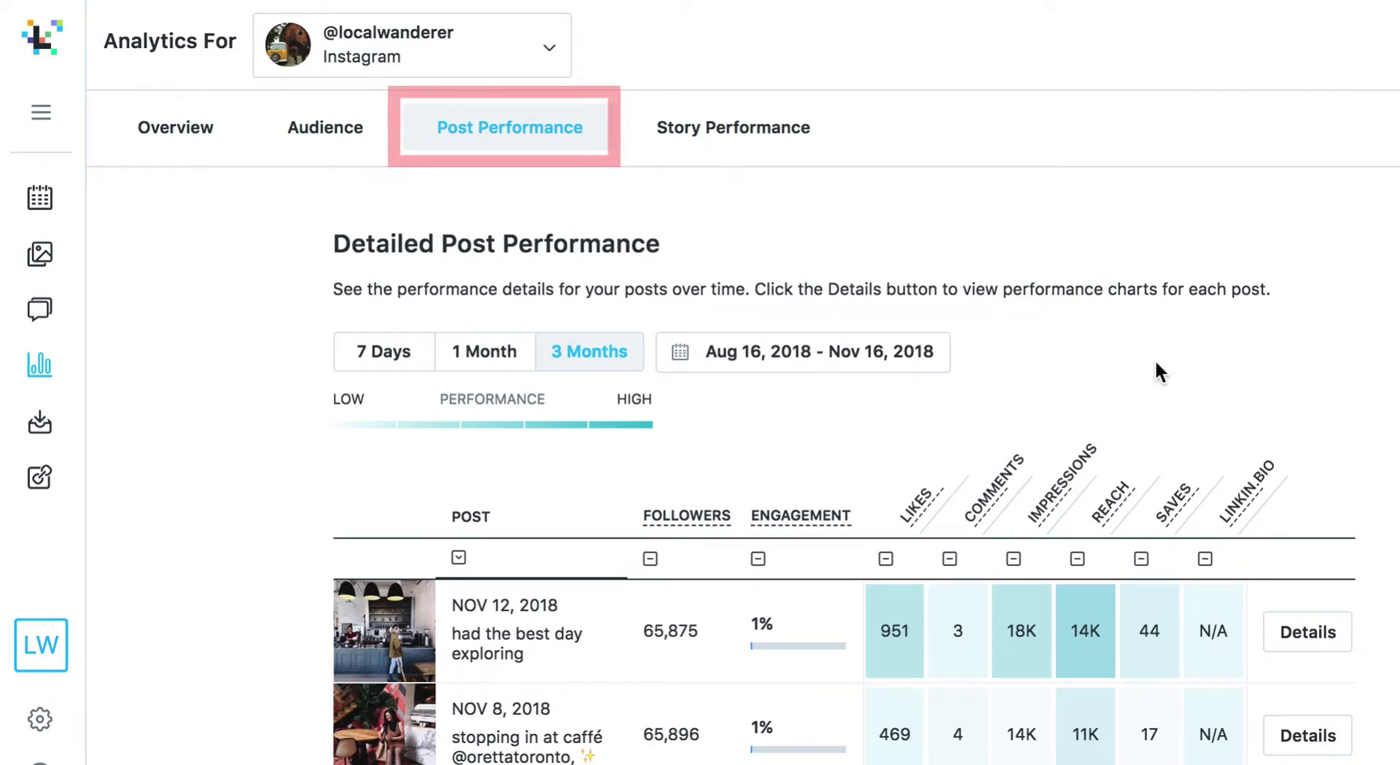
{"action": "scroll", "coordinate": [1155, 360], "scroll_direction": "down", "scroll_amount": 2}
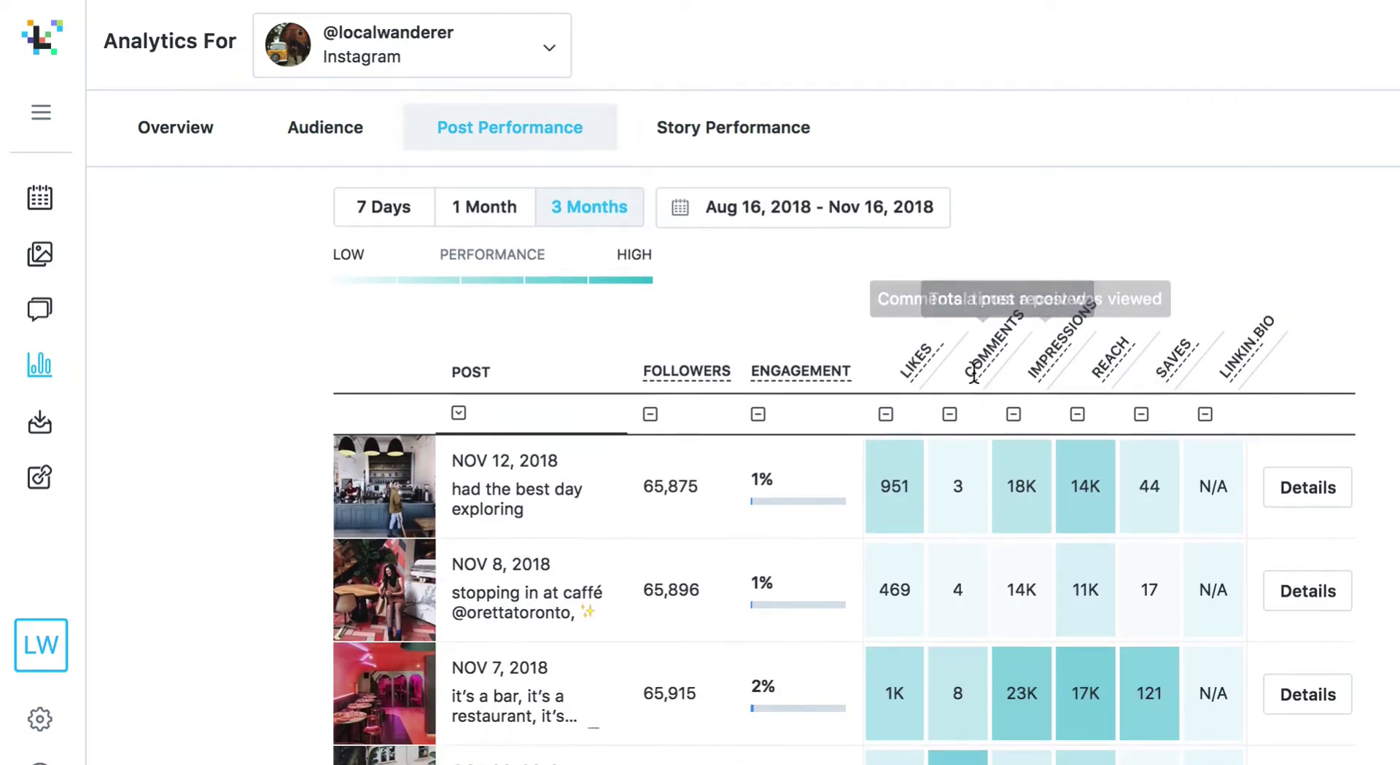
{"action": "left_click", "coordinate": [884, 414]}
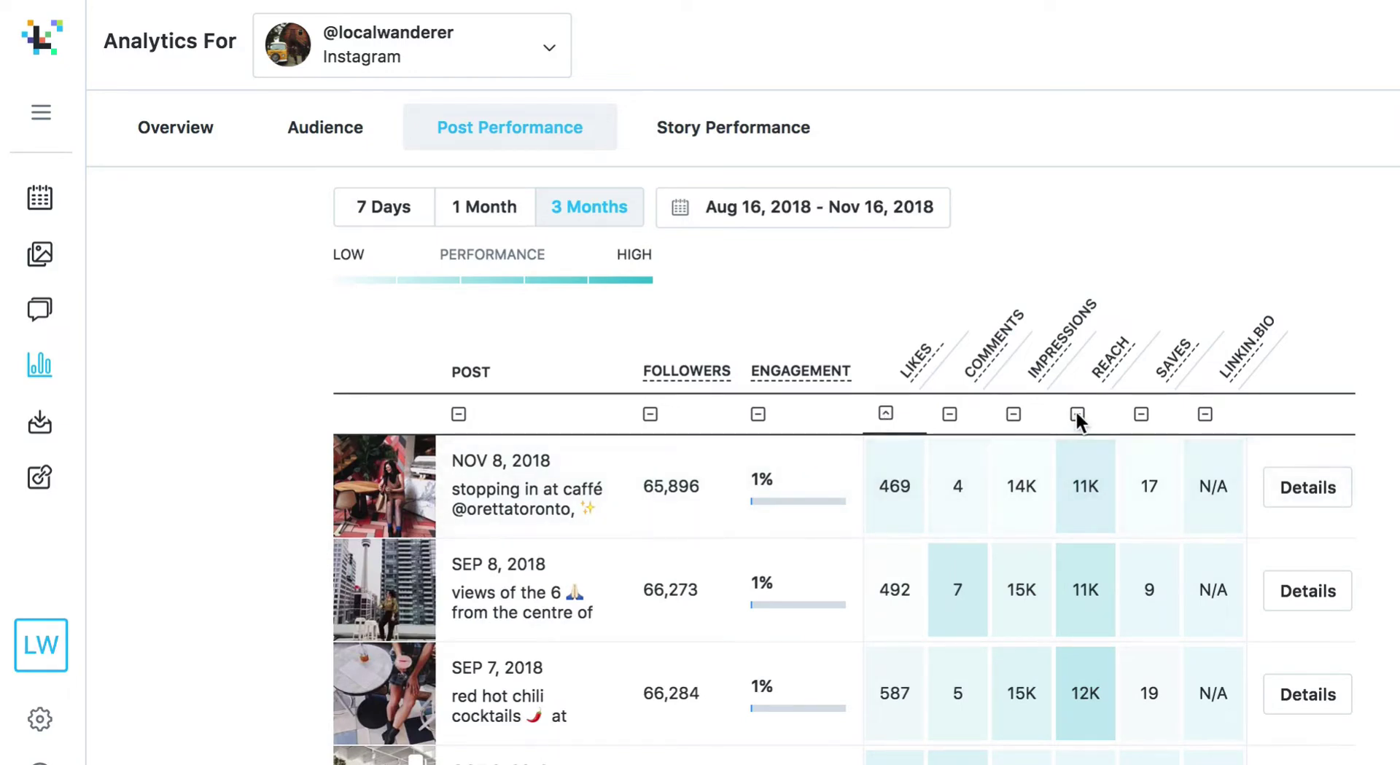
Re-sort posts by impressions, highest first, and open the OCT 22 post's details.
{"action": "left_click", "coordinate": [1012, 414]}
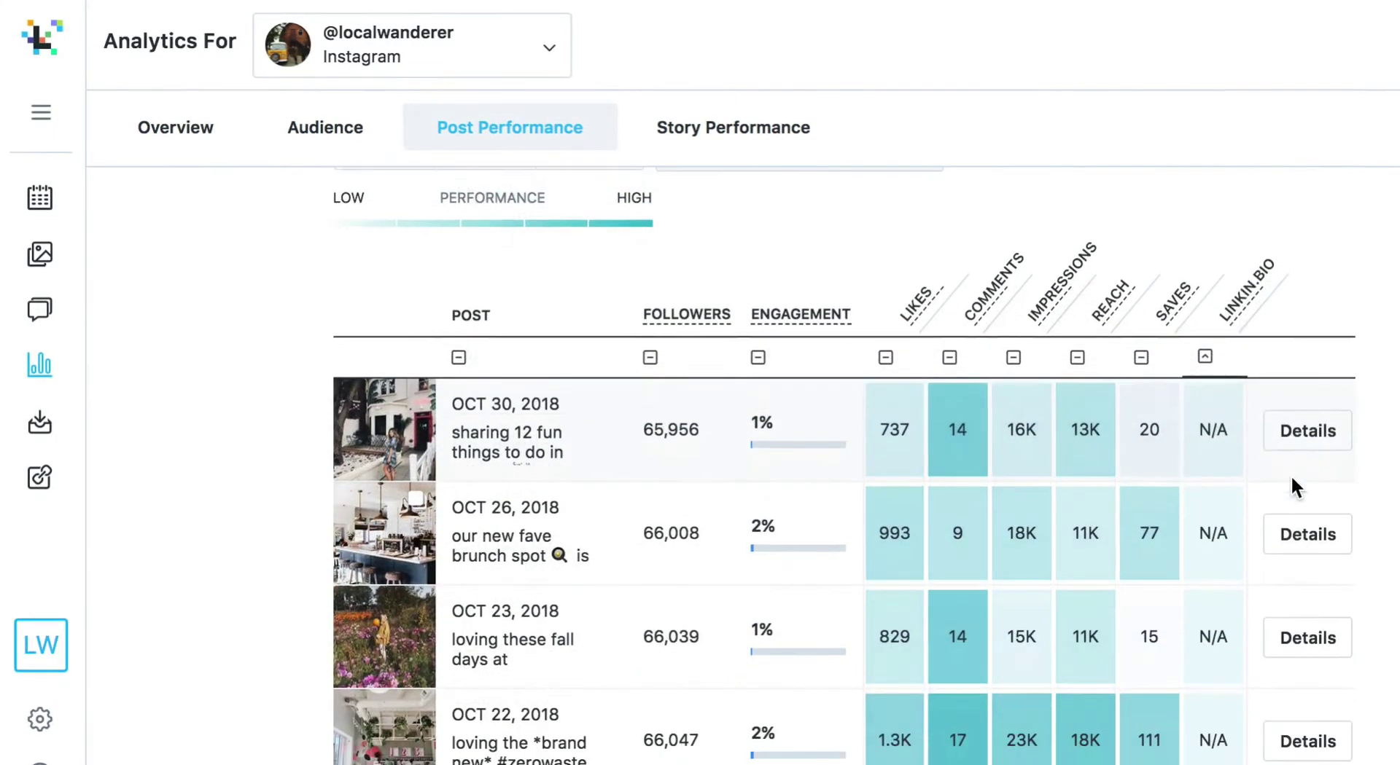
{"action": "scroll", "coordinate": [1290, 474], "scroll_direction": "down", "scroll_amount": 3}
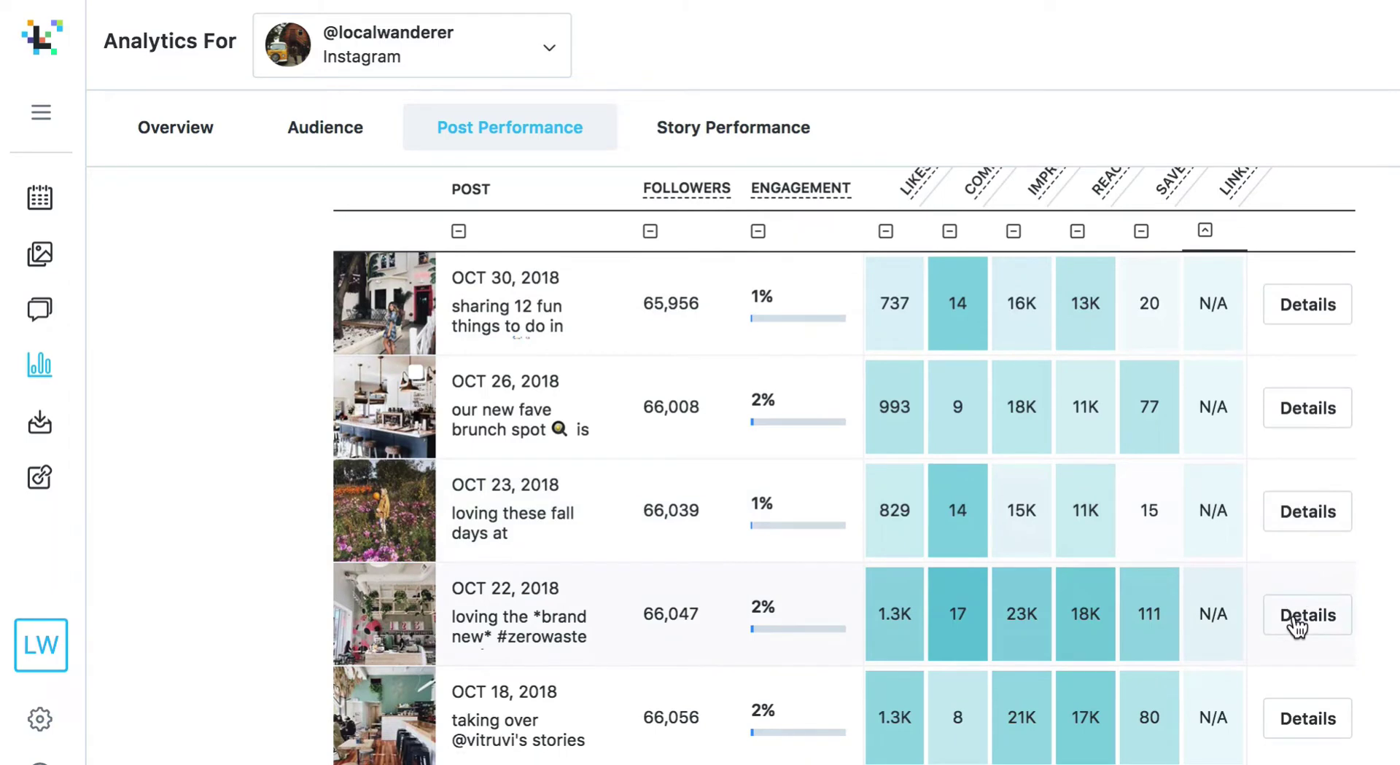
{"action": "left_click", "coordinate": [1296, 620]}
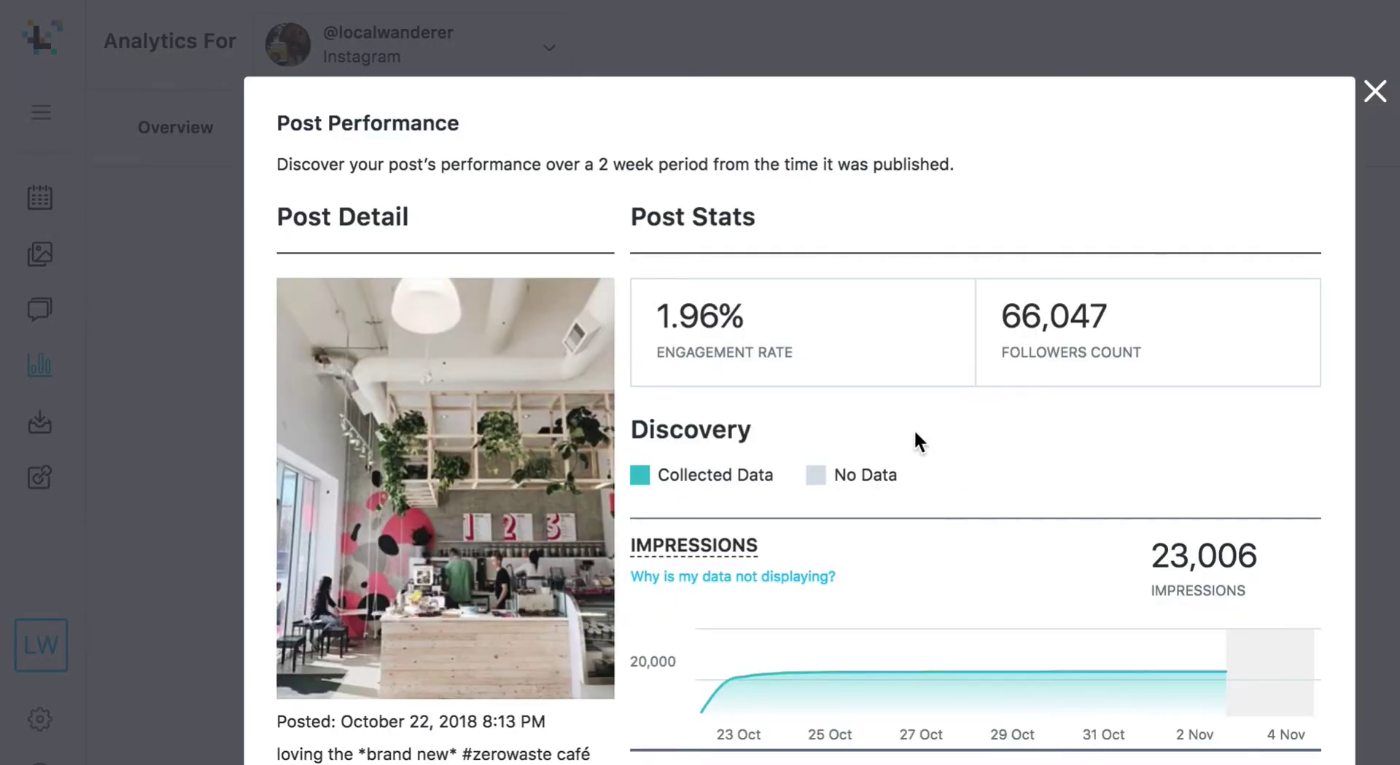
Scroll through the OCT 22 post's two-week performance details.
{"action": "scroll", "coordinate": [1288, 182], "scroll_direction": "down", "scroll_amount": 4}
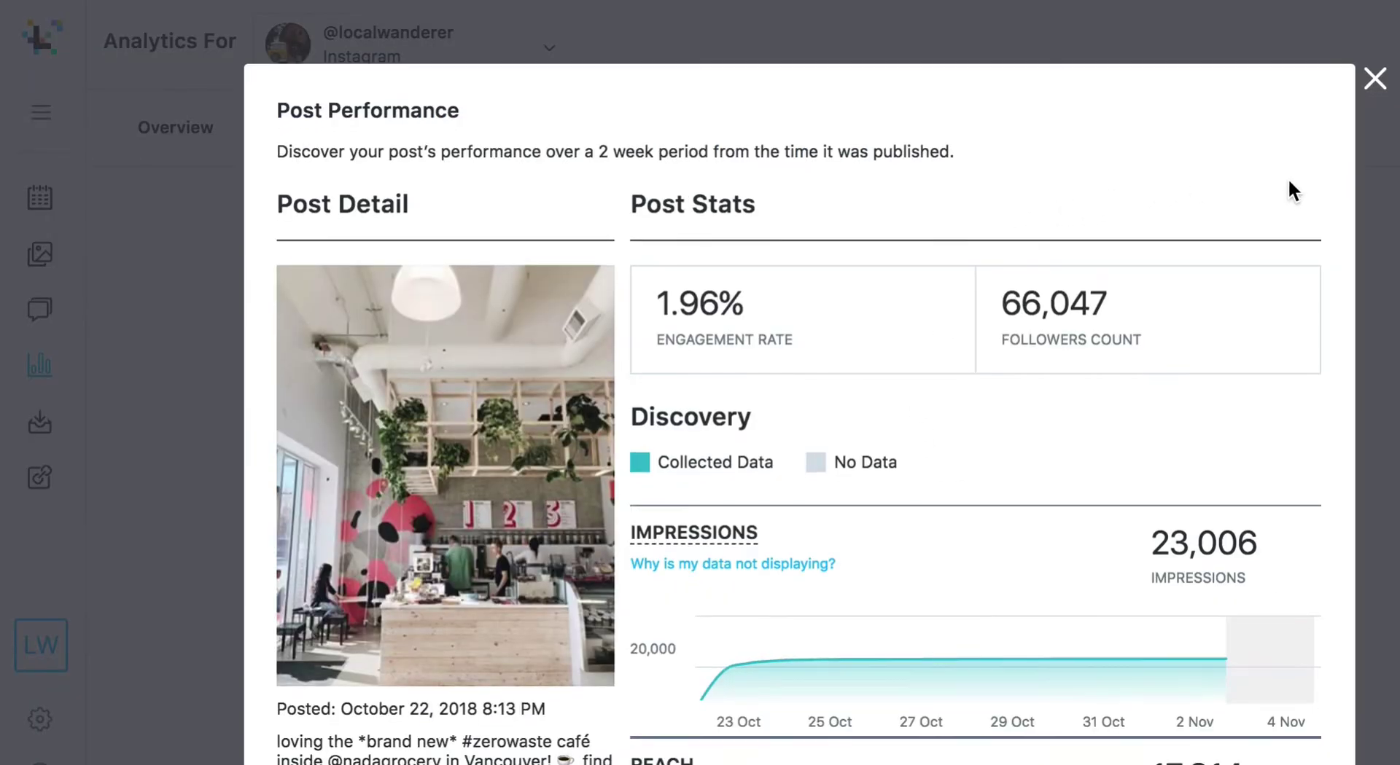
{"action": "scroll", "coordinate": [1288, 182], "scroll_direction": "down", "scroll_amount": 5}
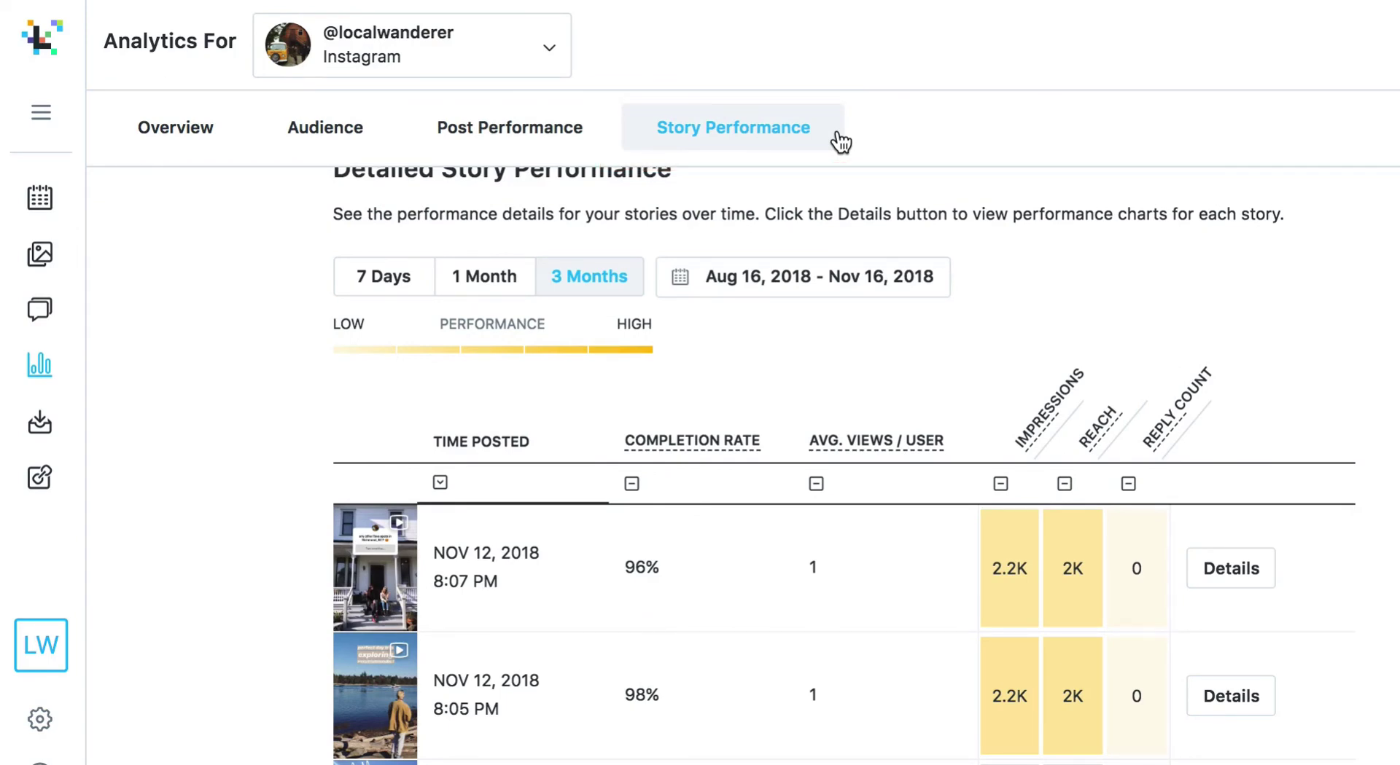
Sort the Story Performance table by impressions.
{"action": "scroll", "coordinate": [1057, 325], "scroll_direction": "down", "scroll_amount": 1}
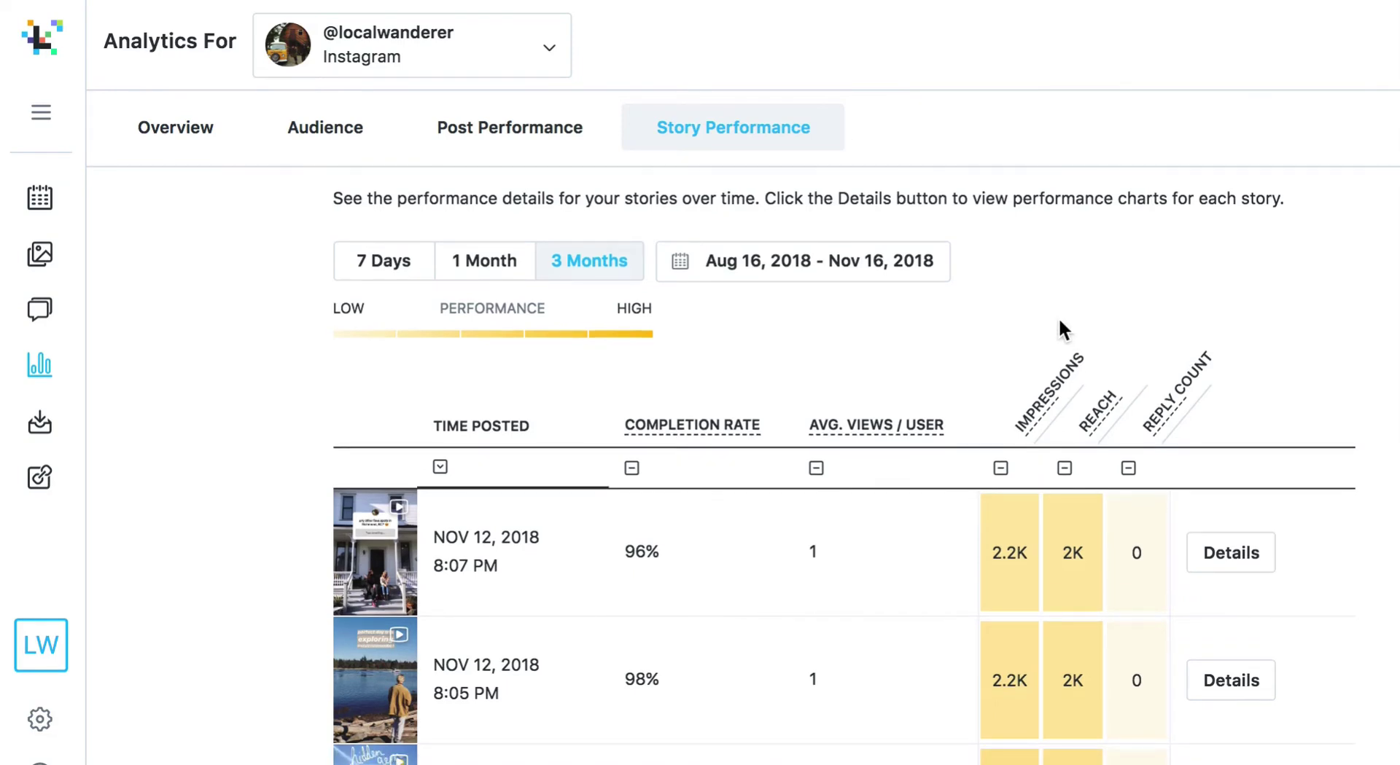
{"action": "scroll", "coordinate": [1059, 320], "scroll_direction": "up", "scroll_amount": 1}
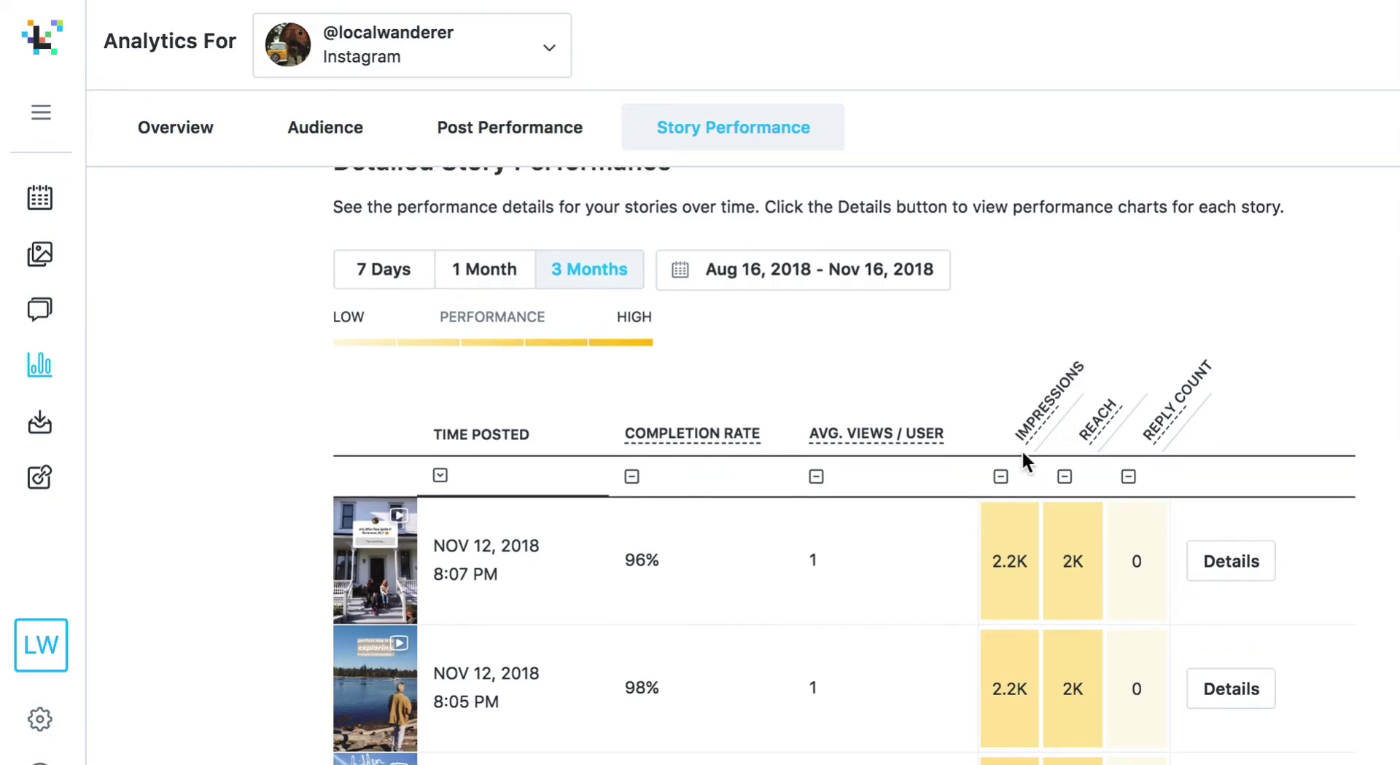
{"action": "left_click", "coordinate": [1000, 475]}
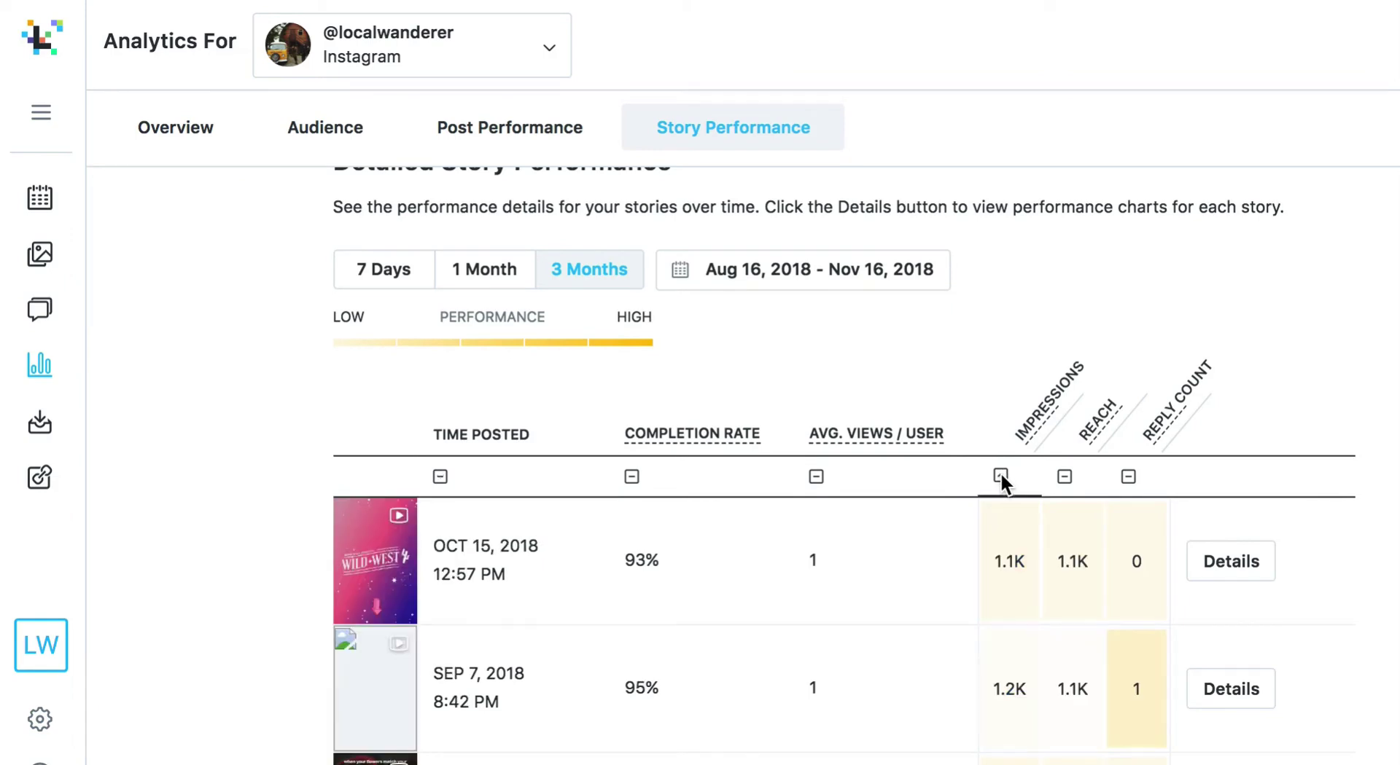
Re-sort stories by reply count, highest first, and open the Oct 18 6:45 PM story's details.
{"action": "left_click", "coordinate": [1127, 477]}
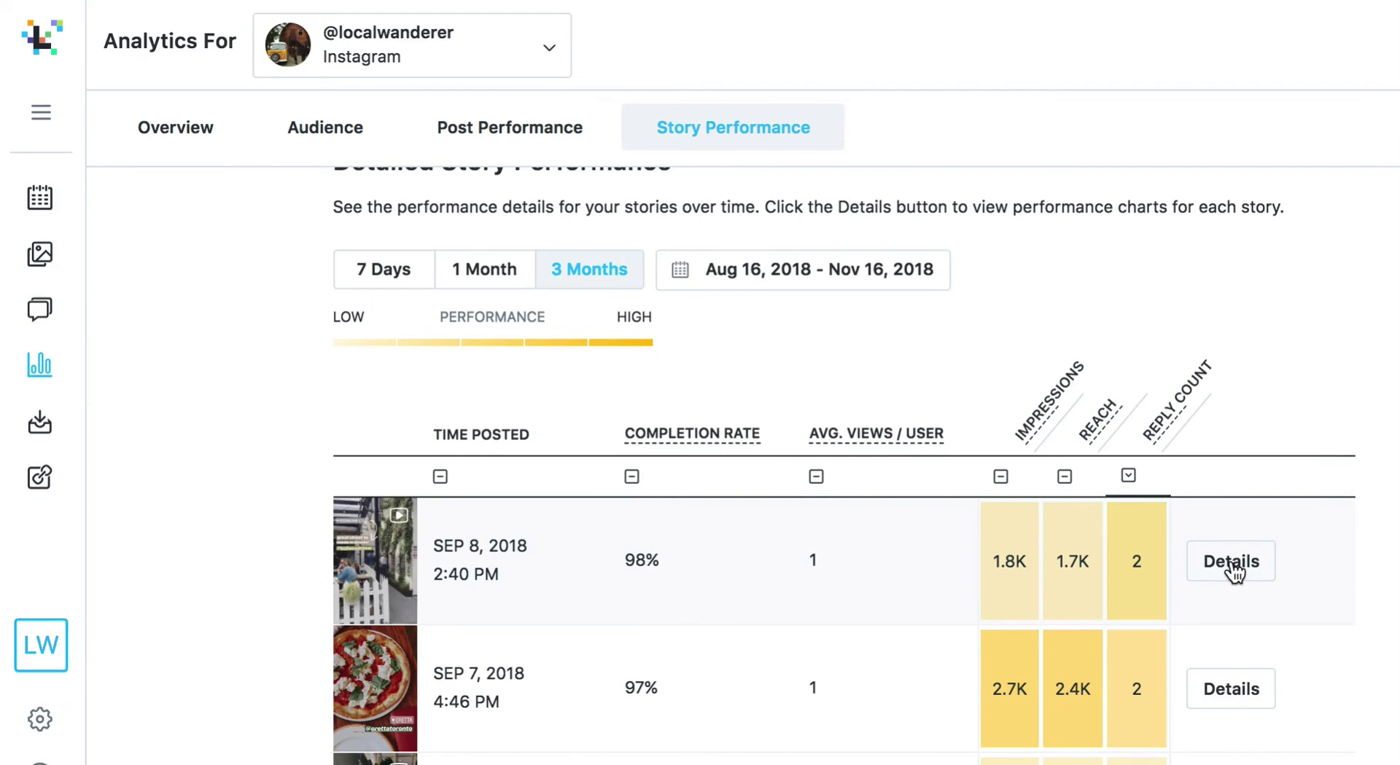
{"action": "scroll", "coordinate": [1217, 601], "scroll_direction": "down", "scroll_amount": 5}
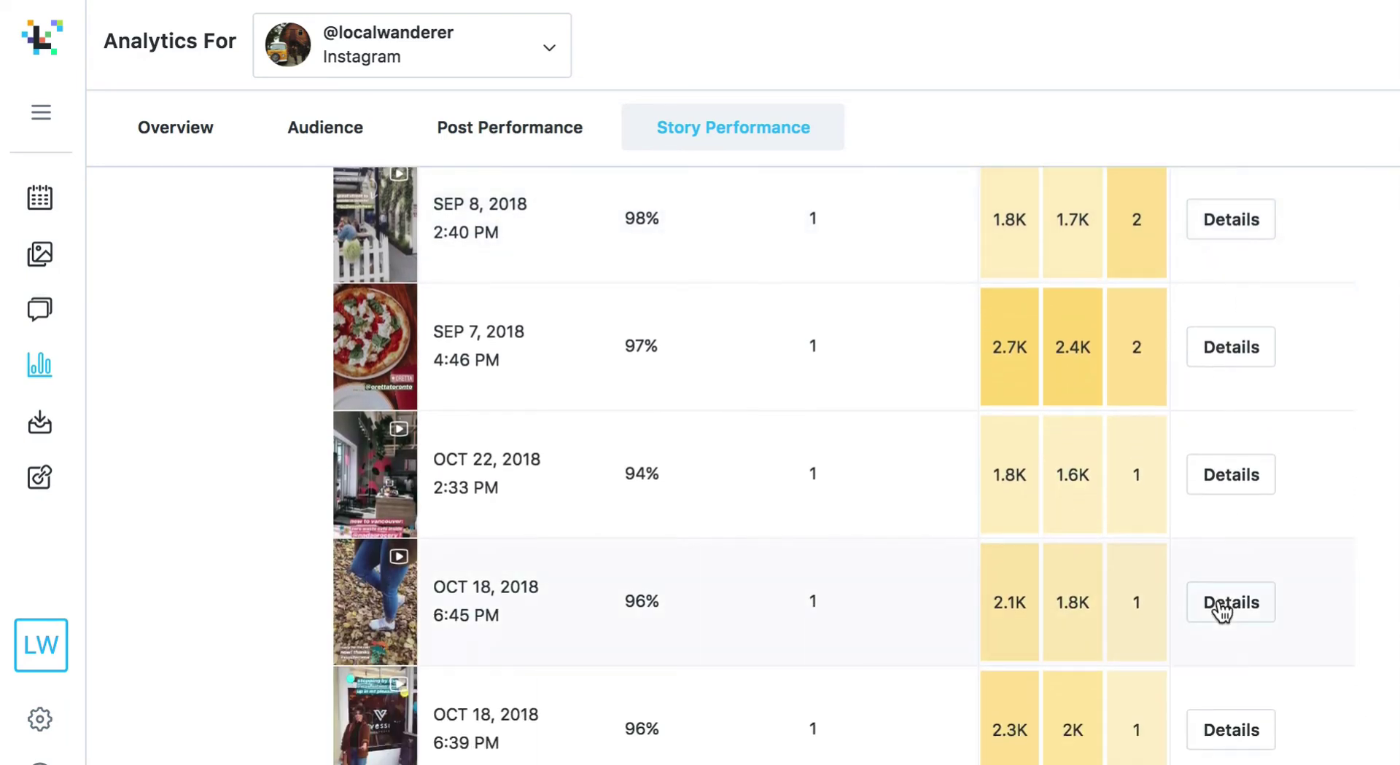
{"action": "left_click", "coordinate": [1236, 611]}
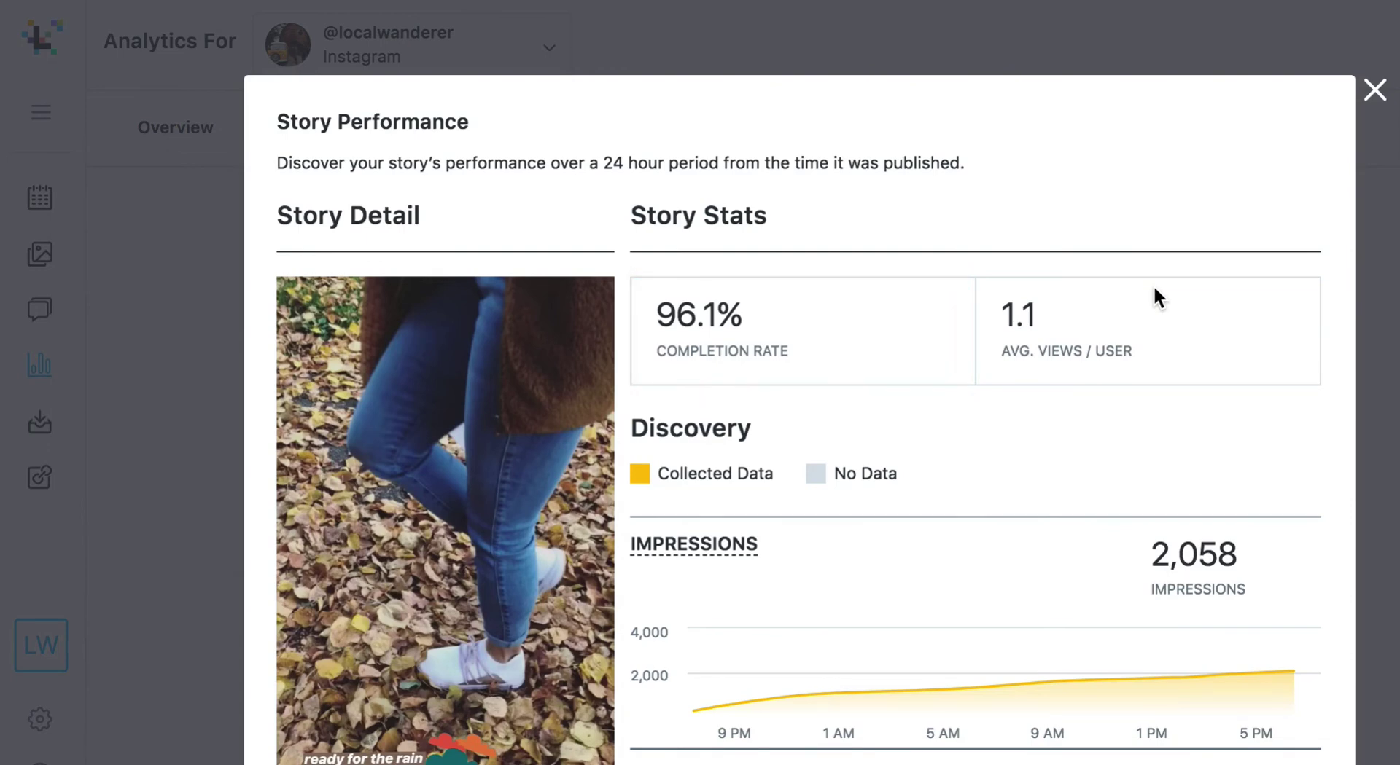
Scroll the Oct 18 story's details to its reach of 1,771 and reply count of 1.
{"action": "scroll", "coordinate": [1154, 289], "scroll_direction": "down", "scroll_amount": 5}
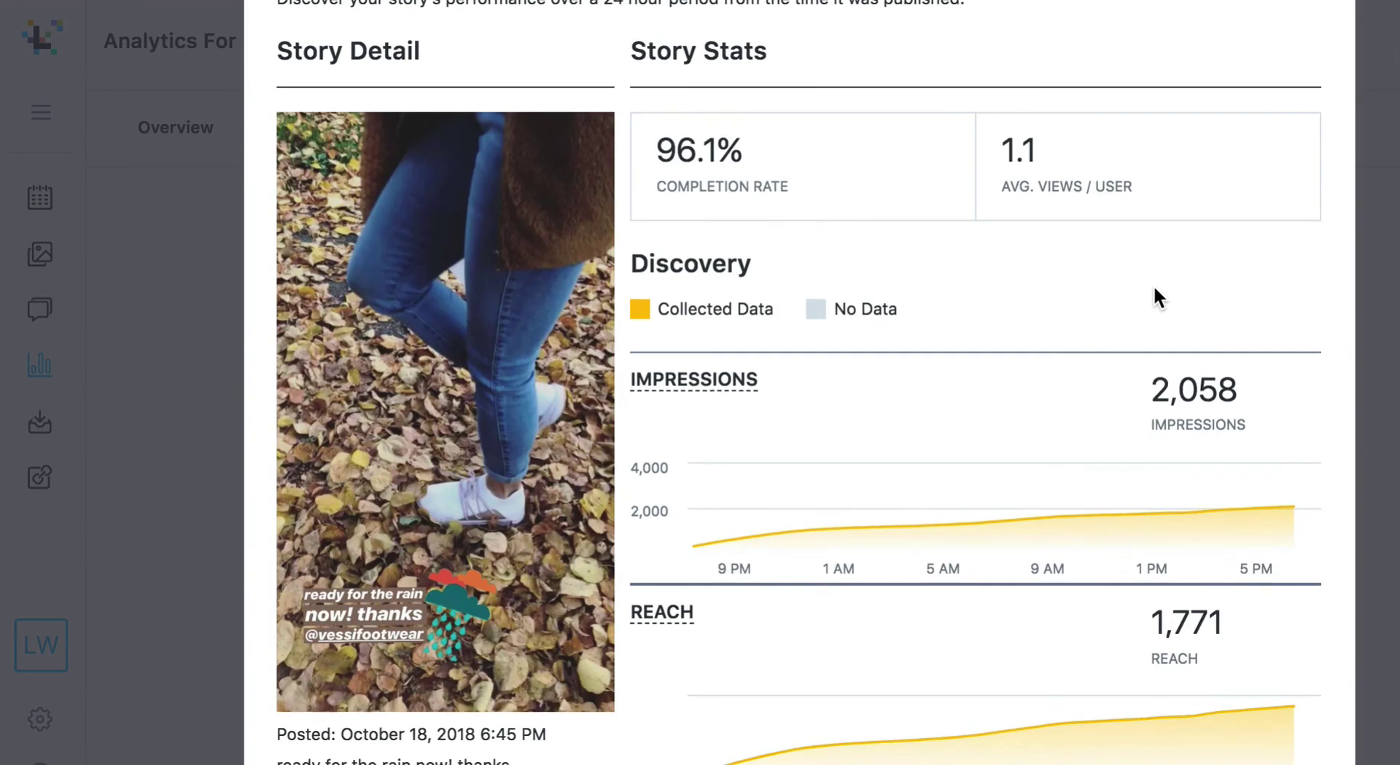
{"action": "scroll", "coordinate": [1154, 289], "scroll_direction": "down", "scroll_amount": 4}
{"action": "scroll", "coordinate": [1154, 290], "scroll_direction": "down", "scroll_amount": 5}
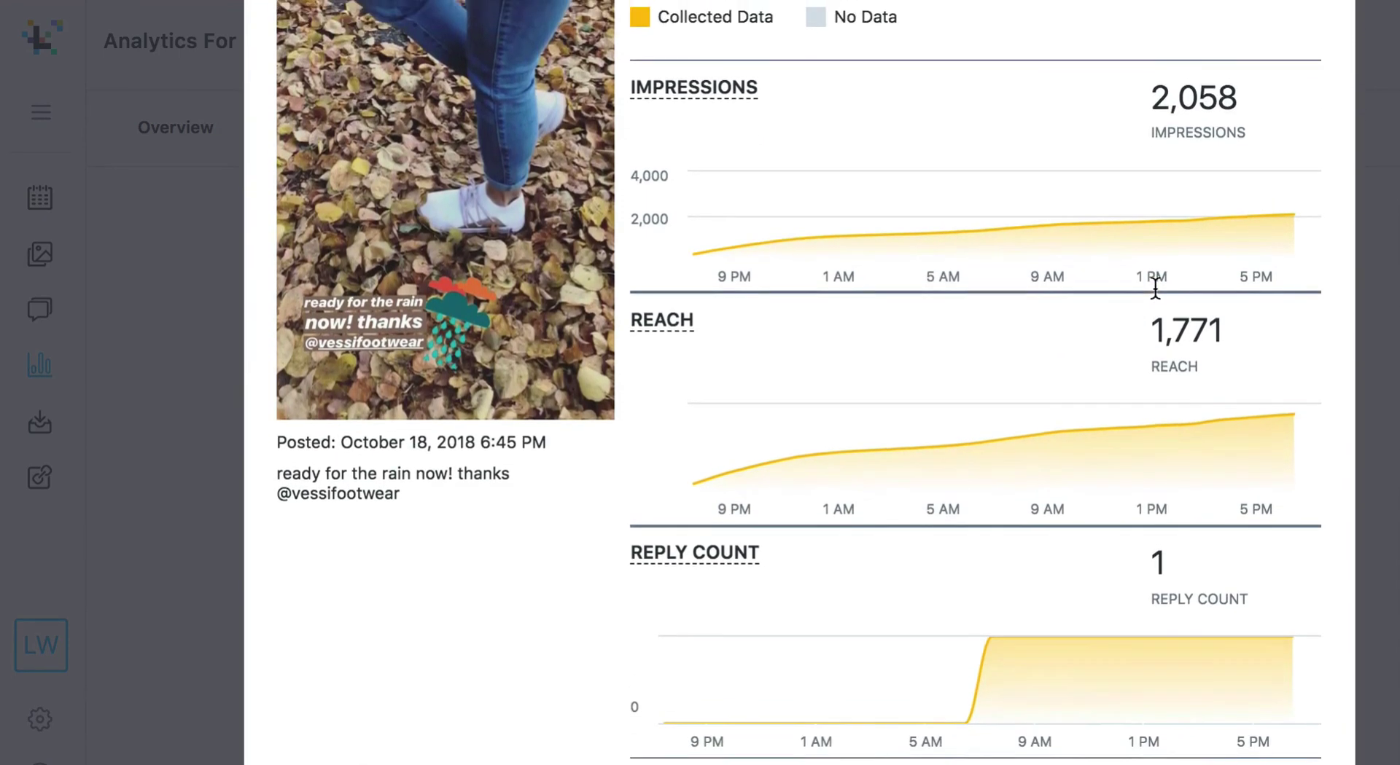